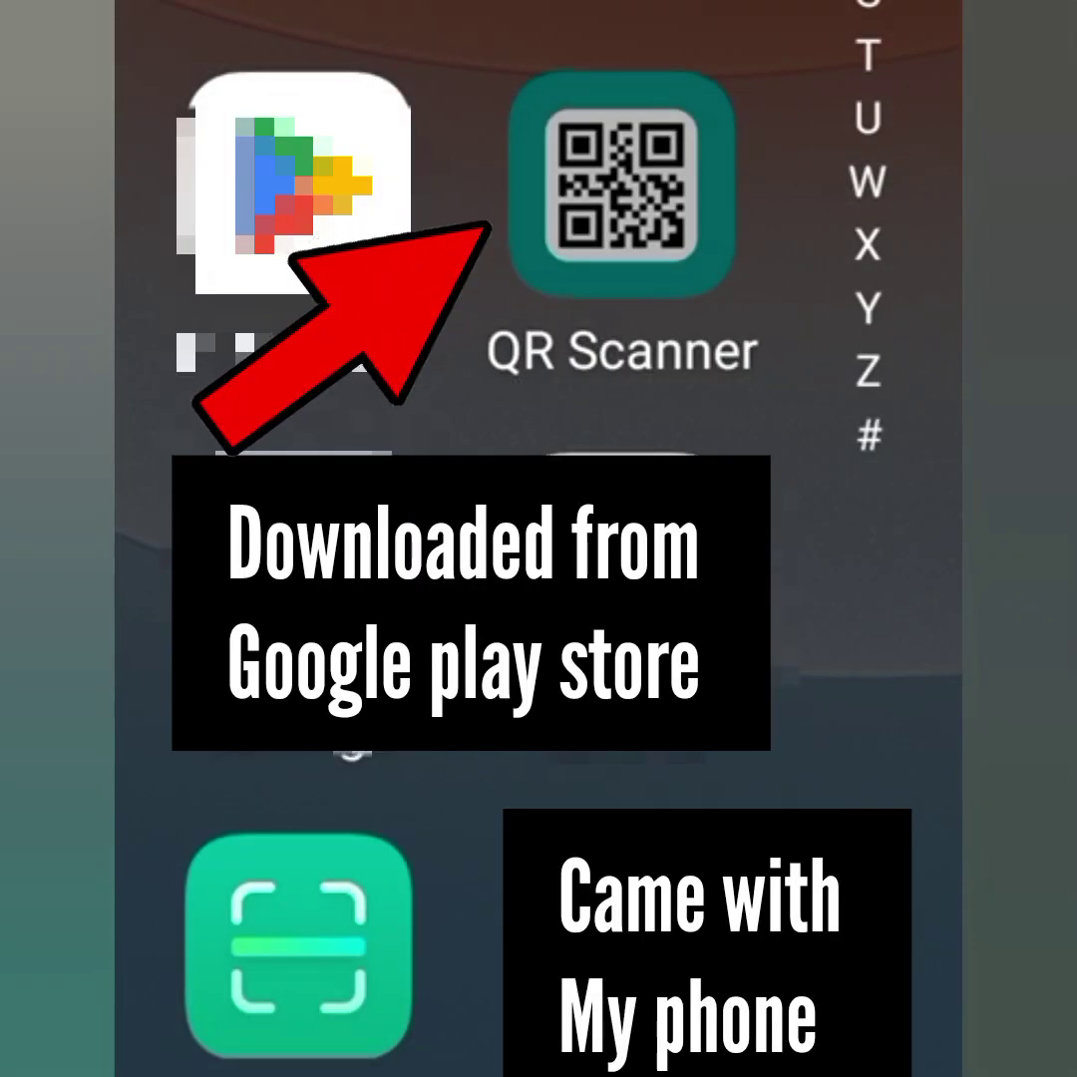
Step: Launch QR Scanner and bring up its photo picker showing recent images
{"action": "left_click", "coordinate": [622, 185]}
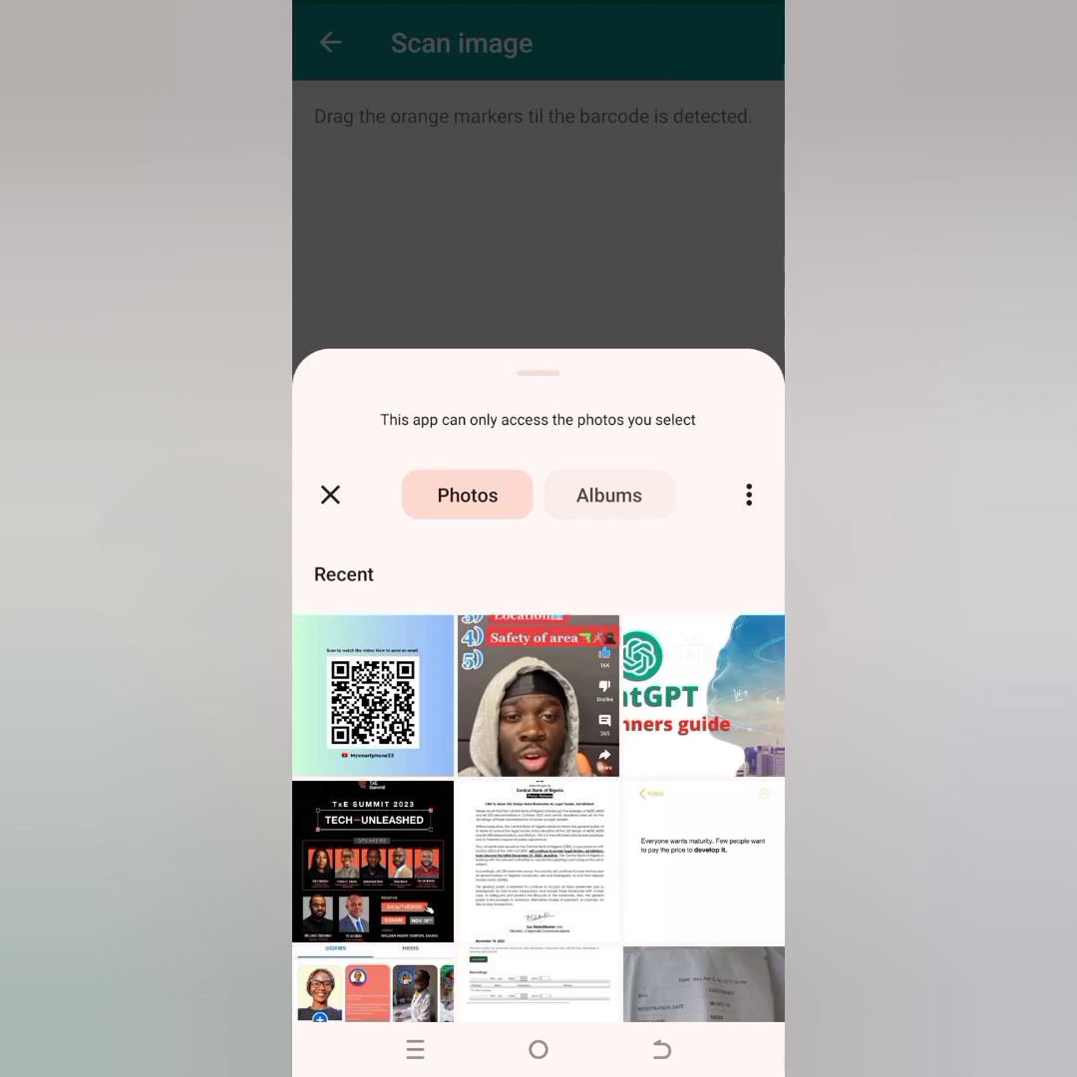
Step: Scan the QR code image from Recent and open its decoded youtu.be website link
{"action": "left_click", "coordinate": [373, 695]}
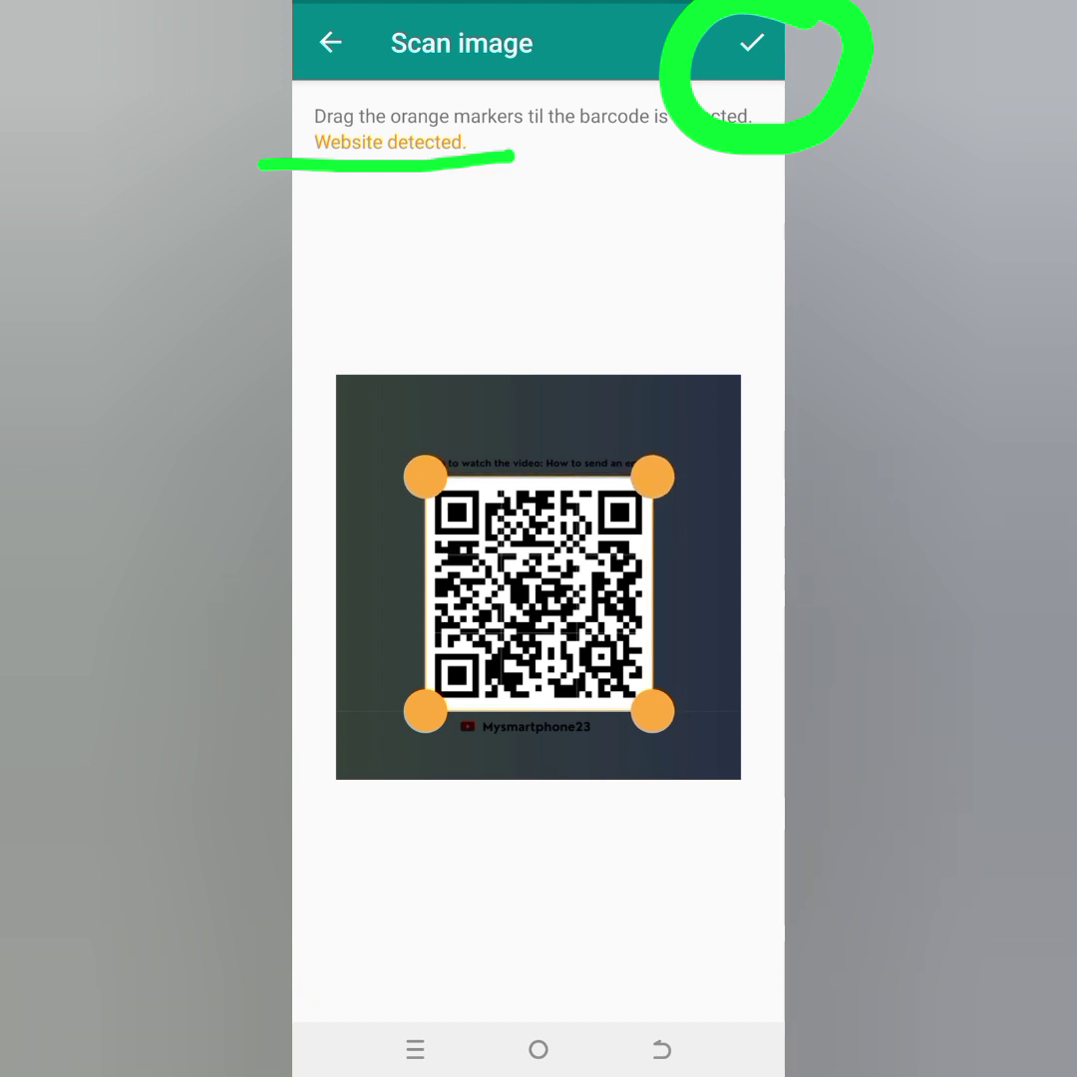
{"action": "left_click", "coordinate": [752, 43]}
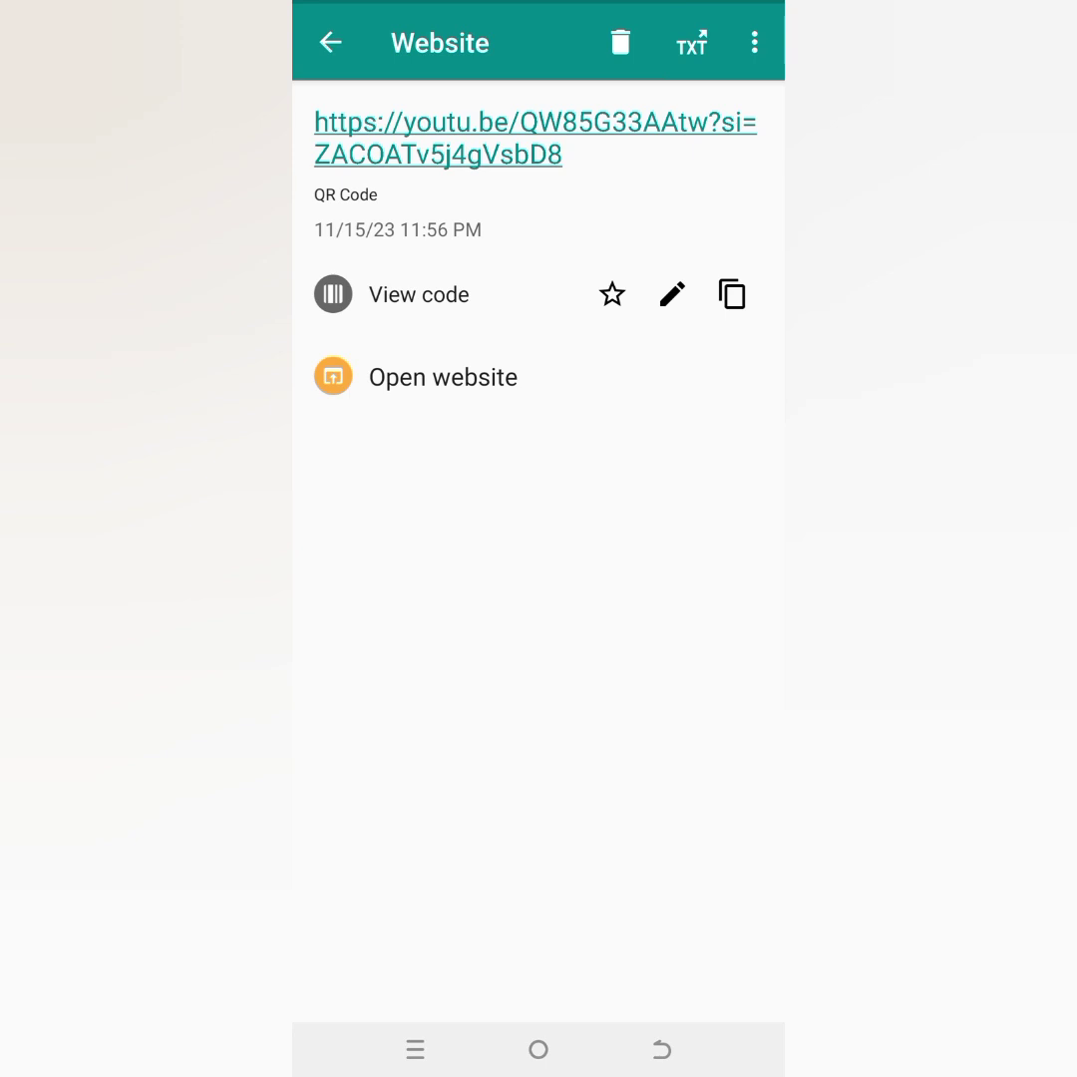
{"action": "left_click", "coordinate": [442, 377]}
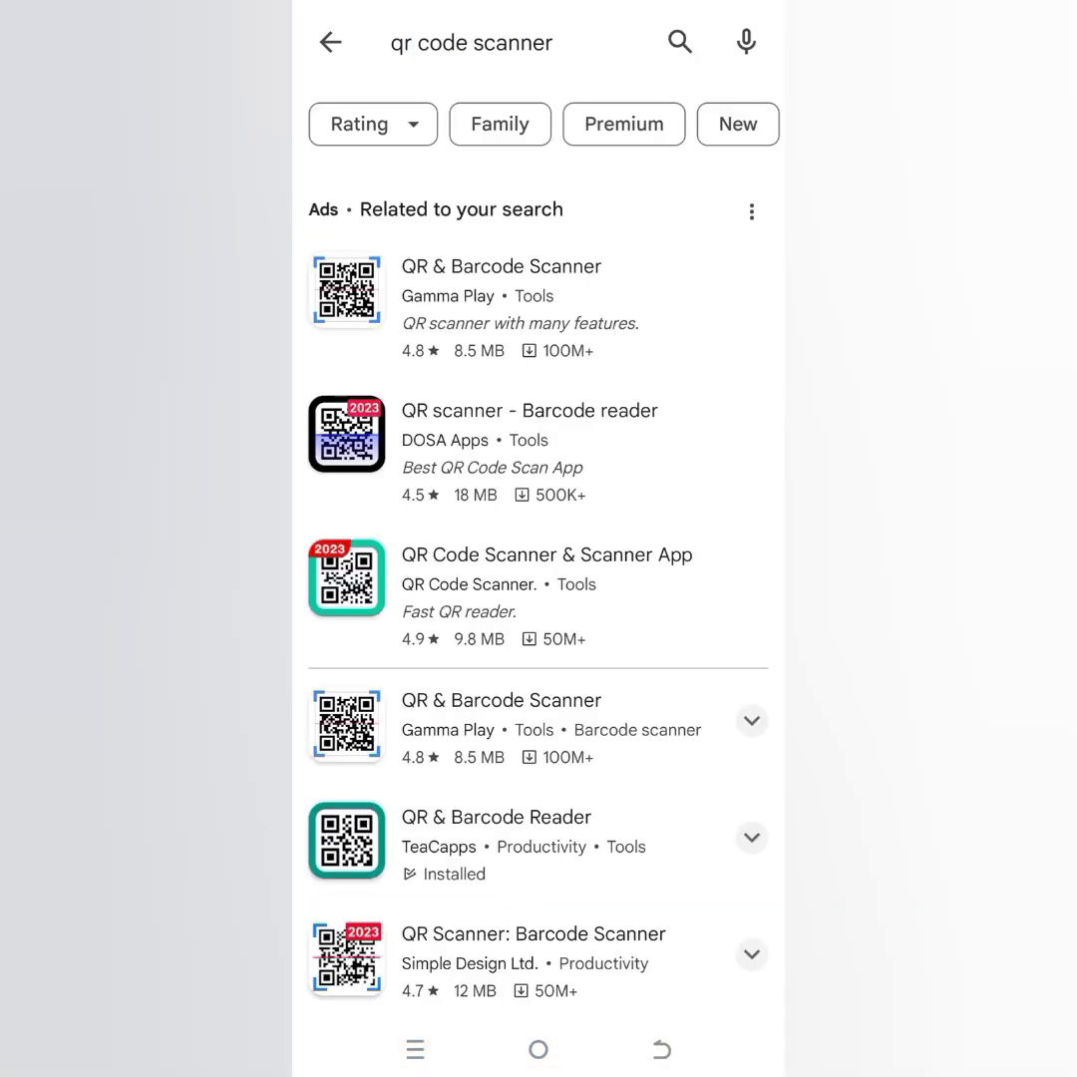
Step: Scroll down and back up through the Play Store 'qr code scanner' search results
{"action": "scroll", "coordinate": [539, 599], "scroll_direction": "down", "scroll_amount": 5}
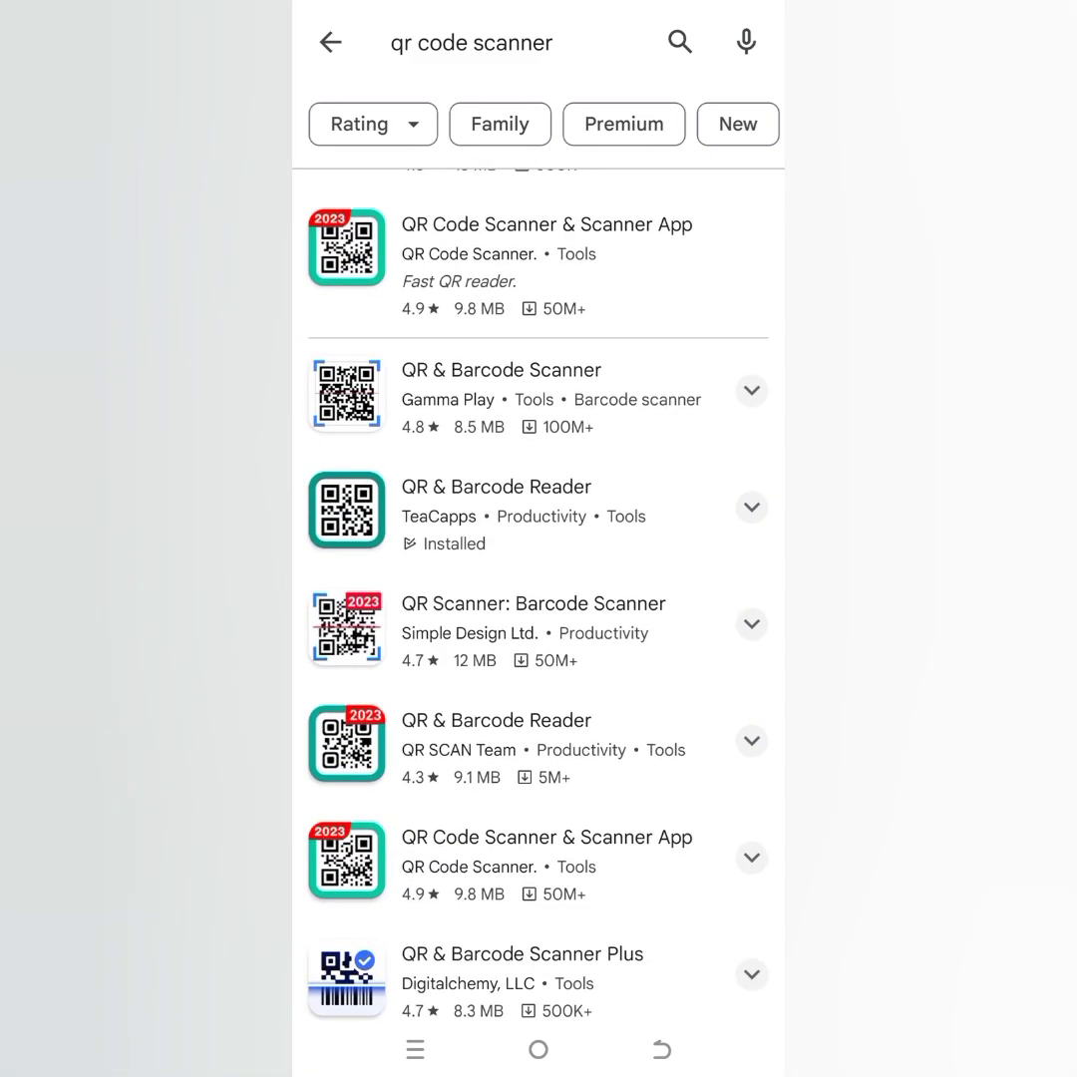
{"action": "scroll", "coordinate": [538, 599], "scroll_direction": "down", "scroll_amount": 5}
{"action": "scroll", "coordinate": [539, 598], "scroll_direction": "down", "scroll_amount": 1}
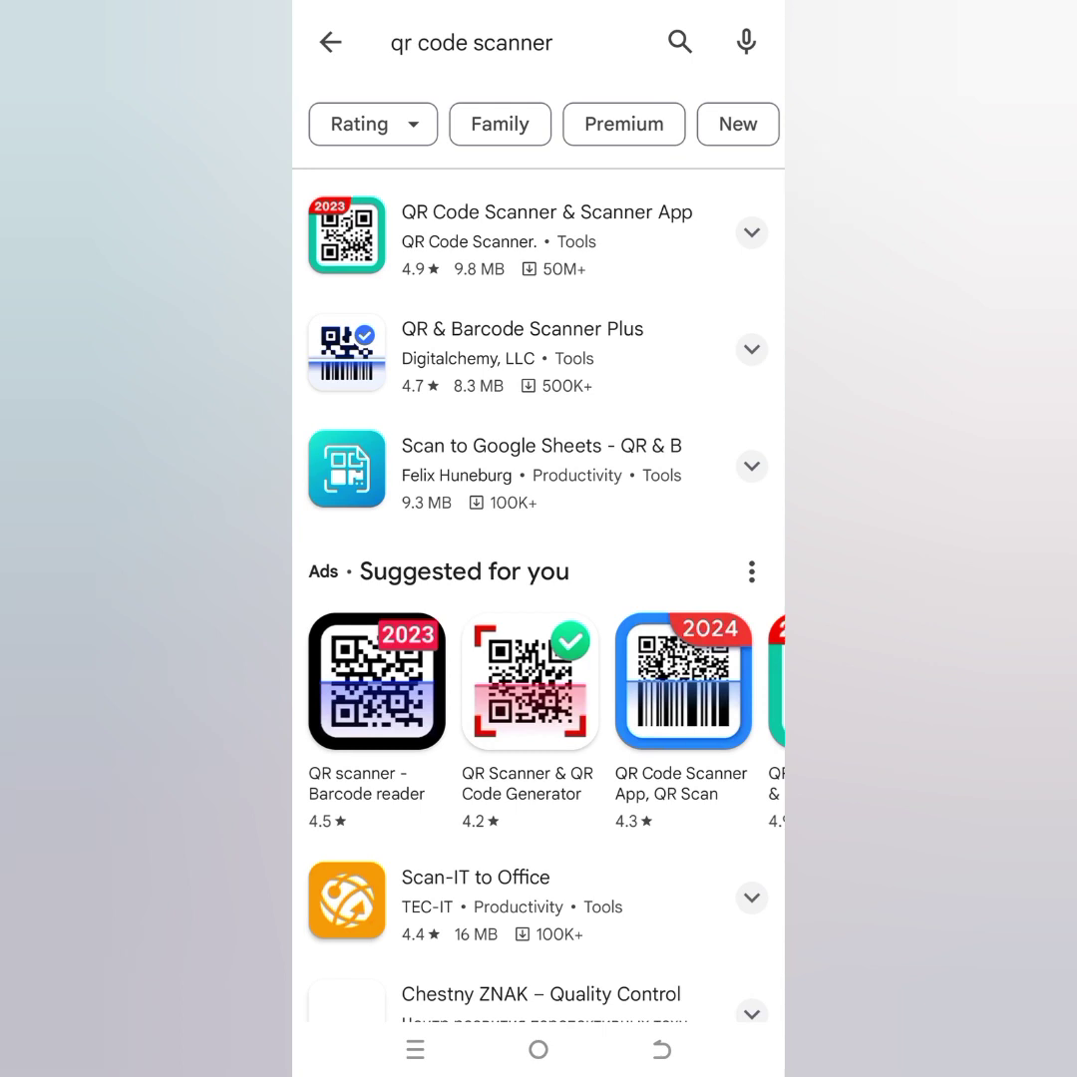
{"action": "scroll", "coordinate": [539, 598], "scroll_direction": "up", "scroll_amount": 5}
{"action": "scroll", "coordinate": [538, 598], "scroll_direction": "up", "scroll_amount": 3}
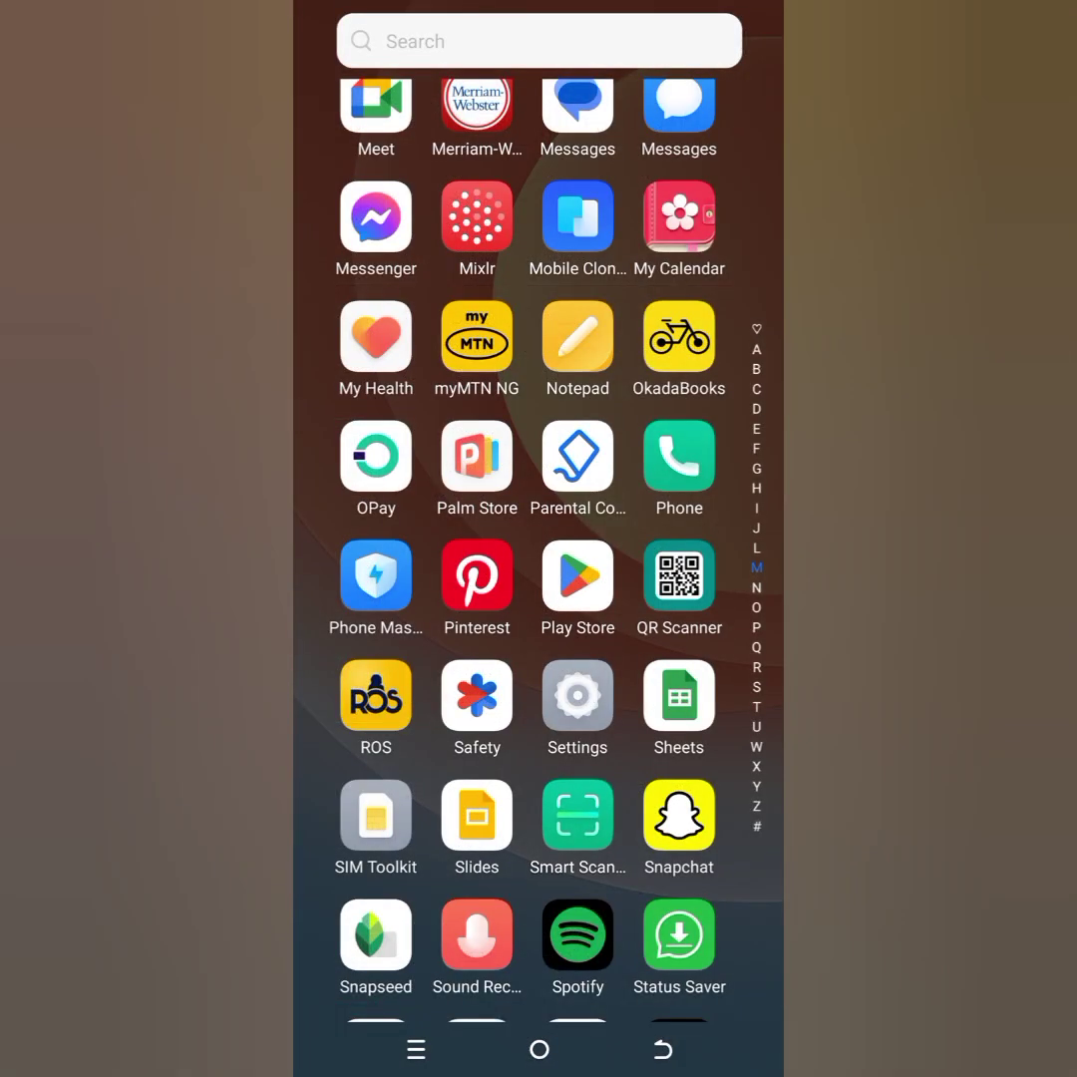
Step: Launch Smart Scanner and open the Canva album in its gallery image picker
{"action": "left_click", "coordinate": [577, 815]}
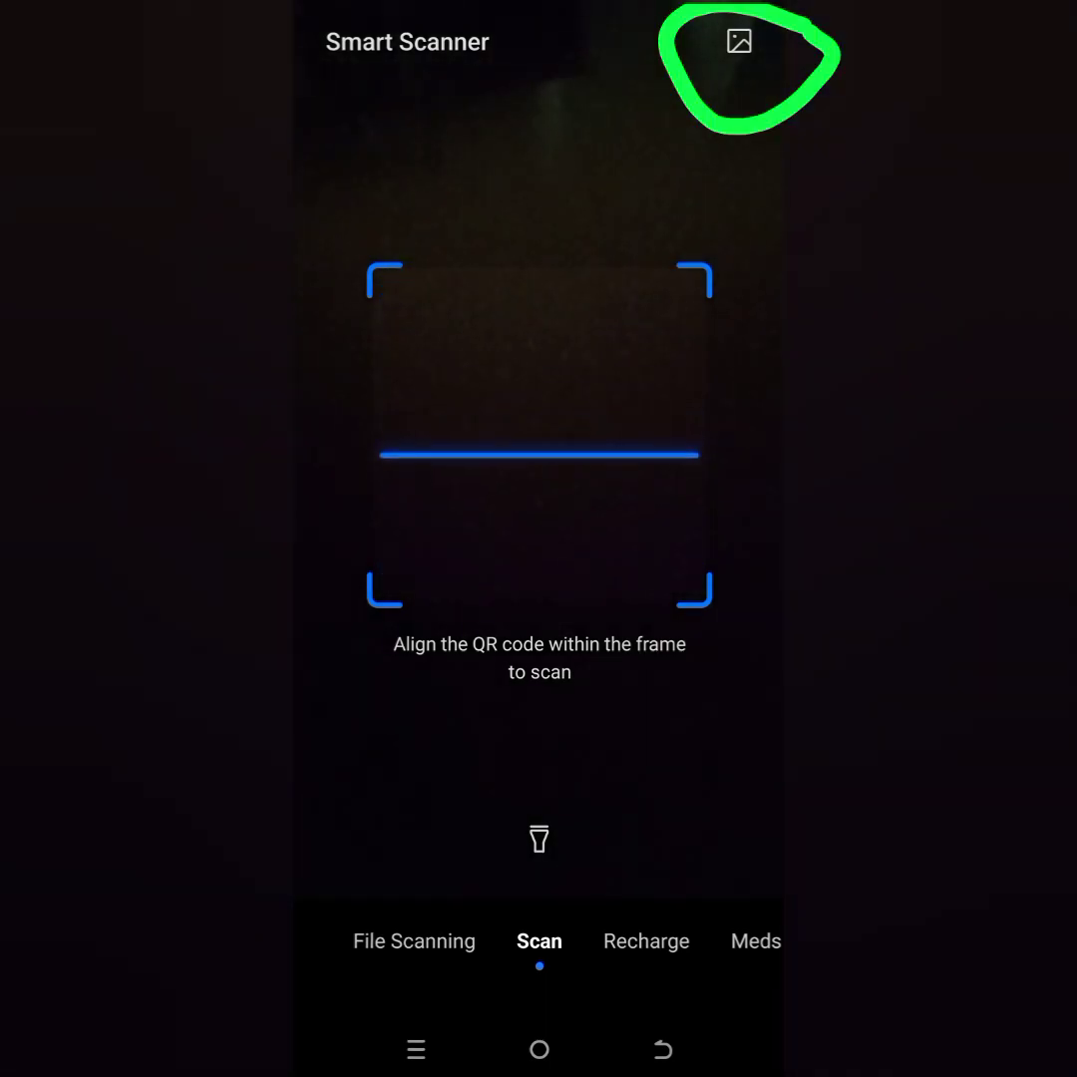
{"action": "left_click", "coordinate": [739, 41]}
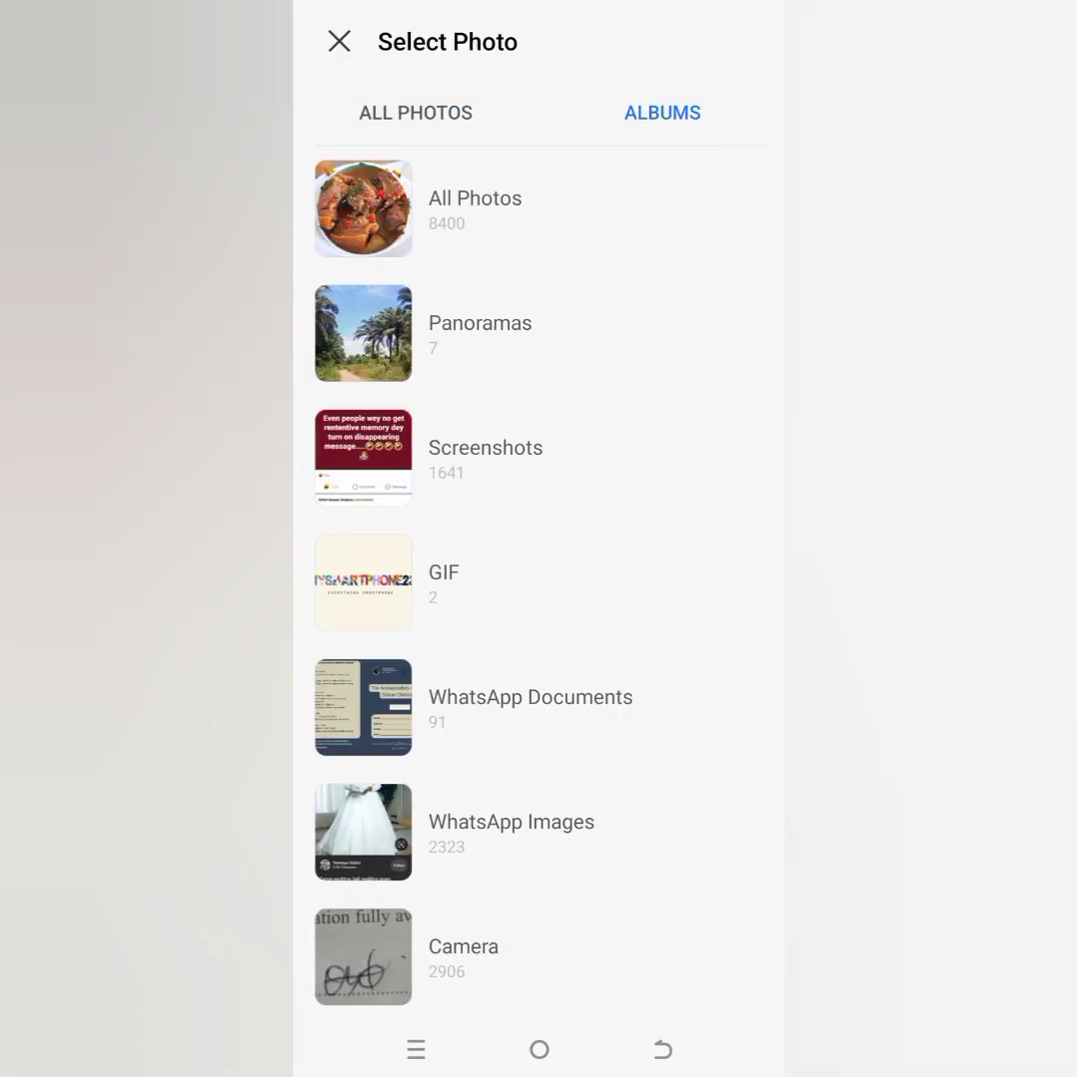
{"action": "scroll", "coordinate": [539, 578], "scroll_direction": "down", "scroll_amount": 10}
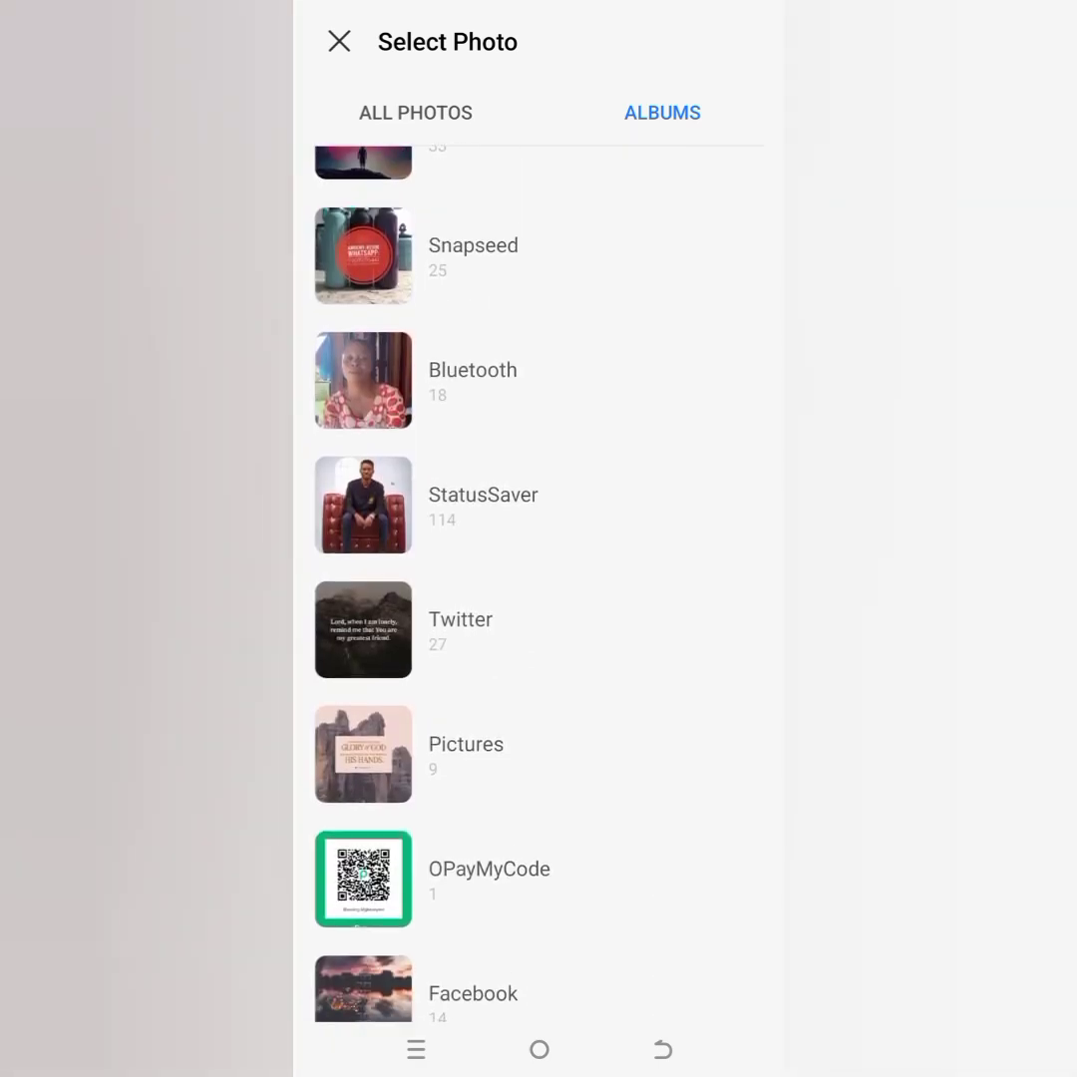
{"action": "scroll", "coordinate": [539, 578], "scroll_direction": "down", "scroll_amount": 4}
{"action": "scroll", "coordinate": [539, 579], "scroll_direction": "down", "scroll_amount": 3}
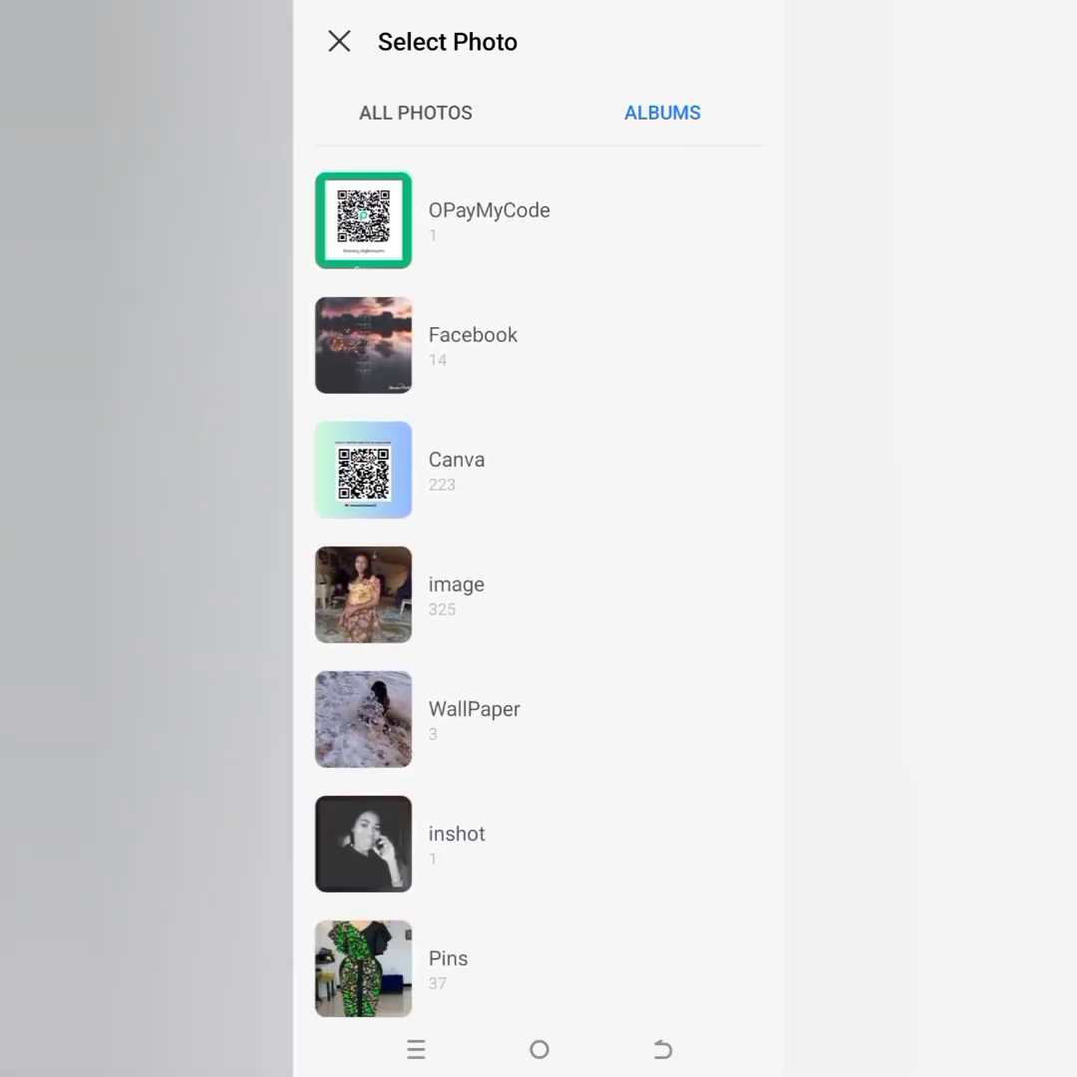
{"action": "left_click", "coordinate": [456, 458]}
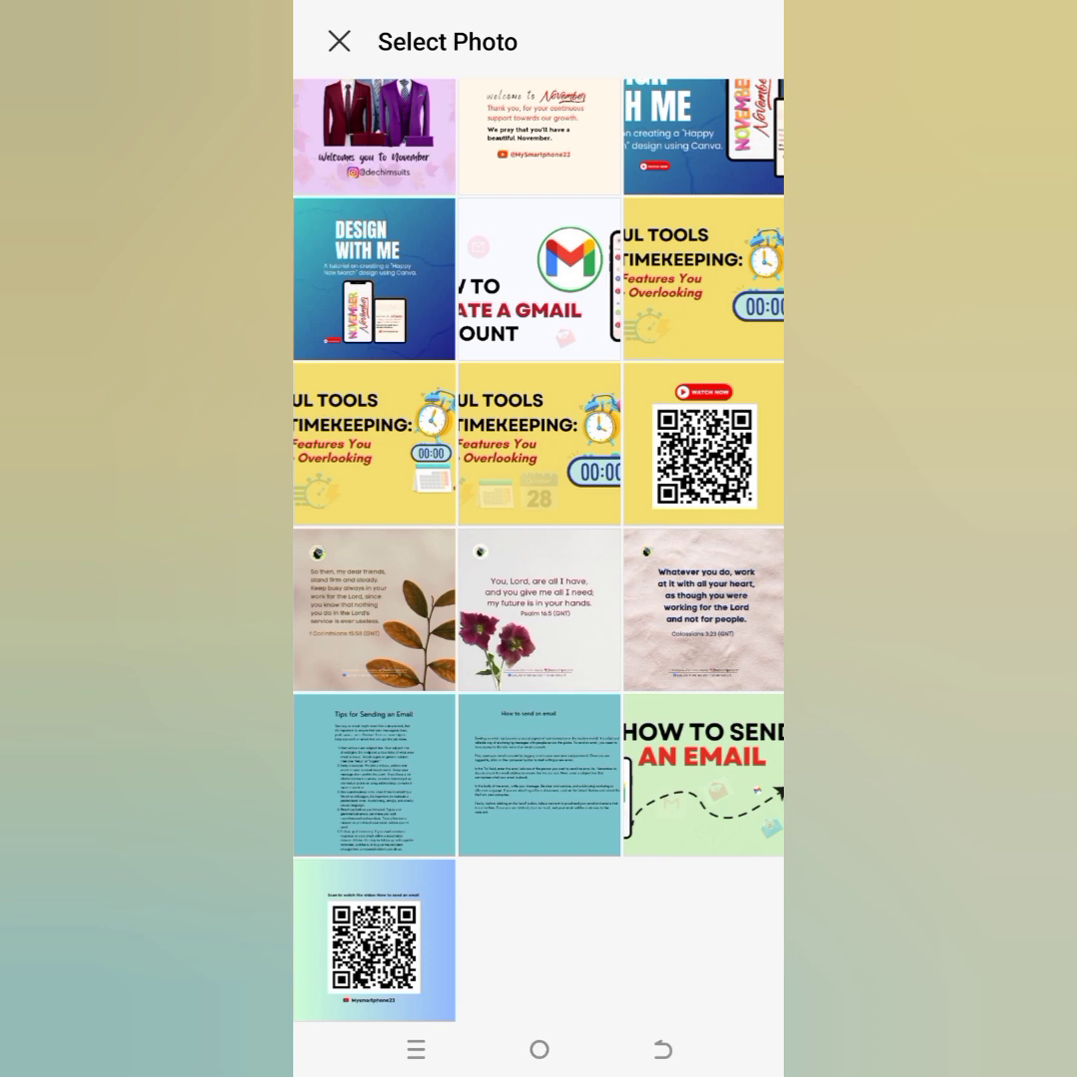
Step: Crop the email-video QR image to its corners and decode it into a youtu.be Webpage result
{"action": "left_click", "coordinate": [374, 940]}
{"action": "left_click_drag", "start_coordinate": [731, 256], "coordinate": [678, 361]}
{"action": "left_click_drag", "start_coordinate": [347, 256], "coordinate": [428, 349]}
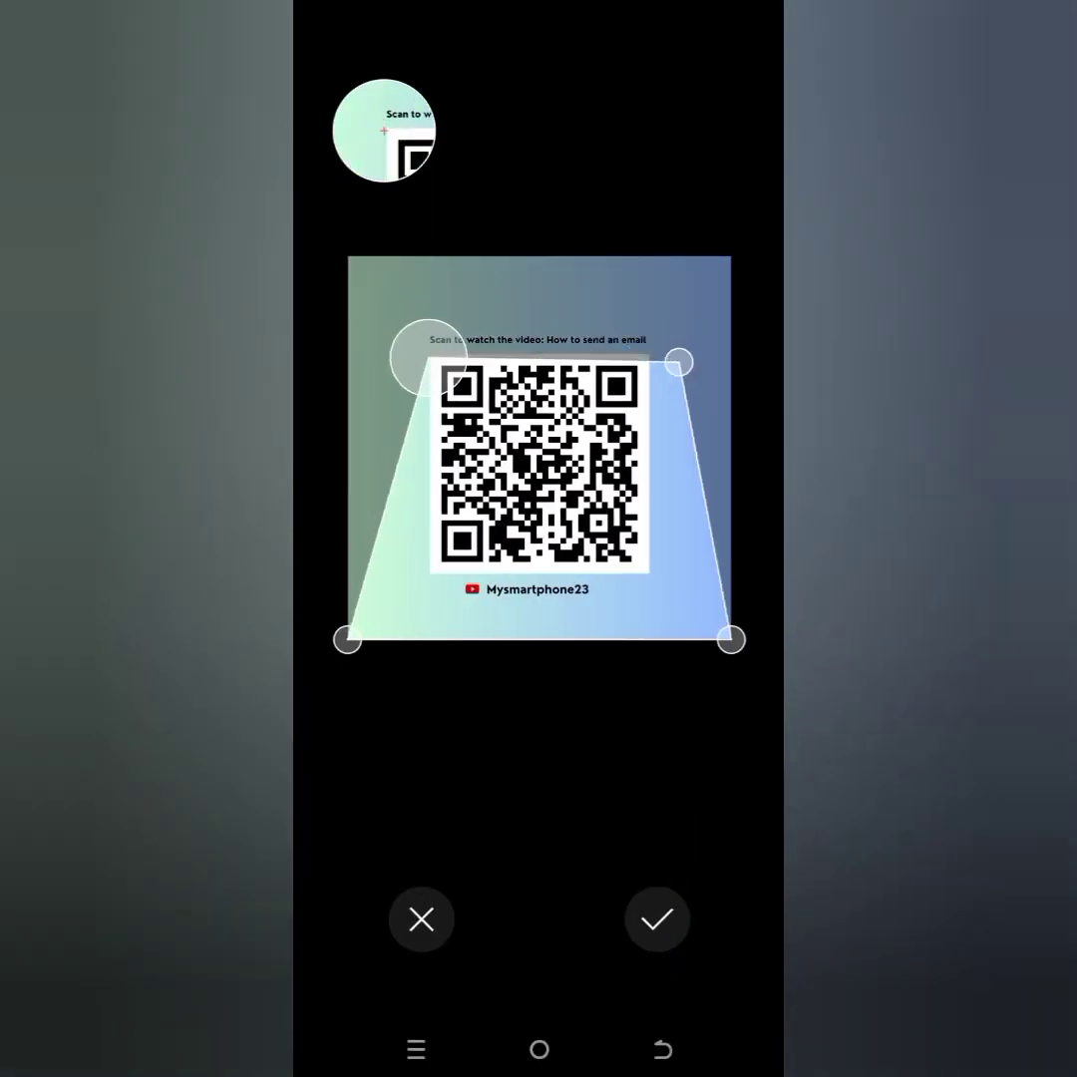
{"action": "left_click_drag", "start_coordinate": [347, 639], "coordinate": [431, 575]}
{"action": "left_click_drag", "start_coordinate": [731, 639], "coordinate": [674, 575]}
{"action": "left_click_drag", "start_coordinate": [431, 574], "coordinate": [434, 579]}
{"action": "left_click_drag", "start_coordinate": [678, 361], "coordinate": [646, 344]}
{"action": "left_click_drag", "start_coordinate": [675, 574], "coordinate": [654, 569]}
{"action": "left_click_drag", "start_coordinate": [646, 344], "coordinate": [646, 355]}
{"action": "mouse_move", "coordinate": [654, 570]}
{"action": "left_mouse_down"}
{"action": "mouse_move", "coordinate": [660, 578]}
{"action": "mouse_move", "coordinate": [646, 575]}
{"action": "left_mouse_up"}
{"action": "left_click", "coordinate": [658, 918]}
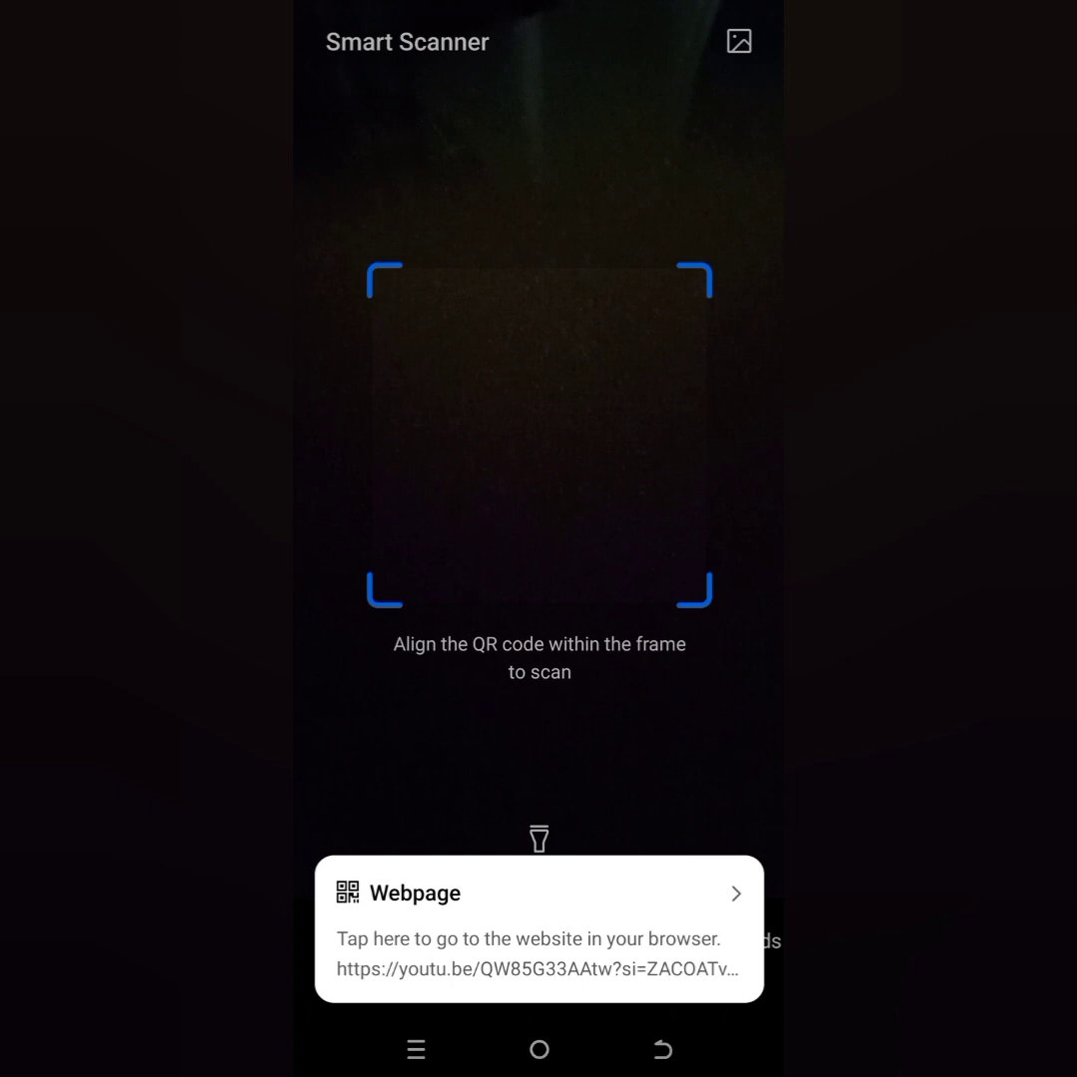
Step: Open the decoded link in YouTube, like the email tutorial video, and pause it
{"action": "left_click", "coordinate": [539, 927]}
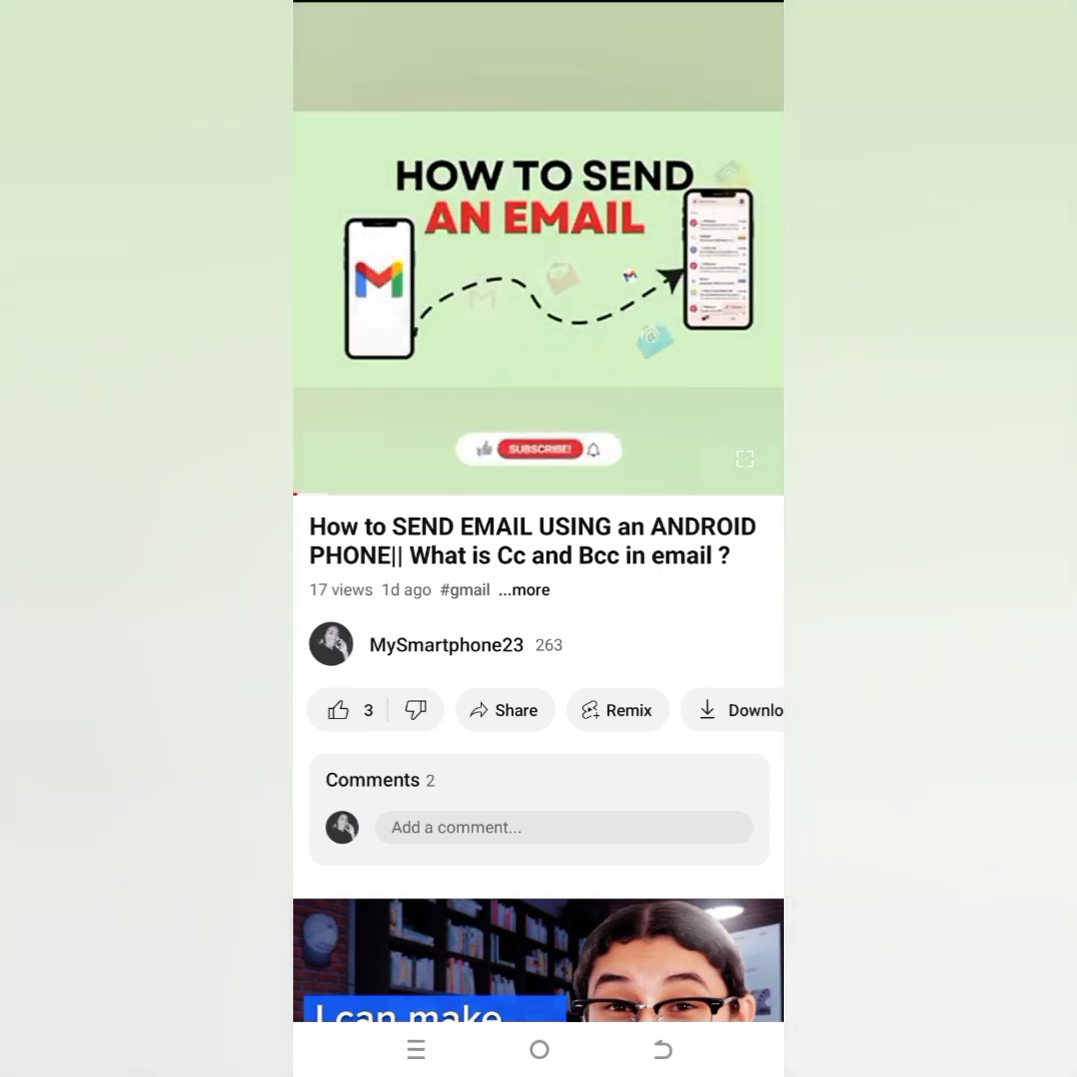
{"action": "left_click", "coordinate": [338, 710]}
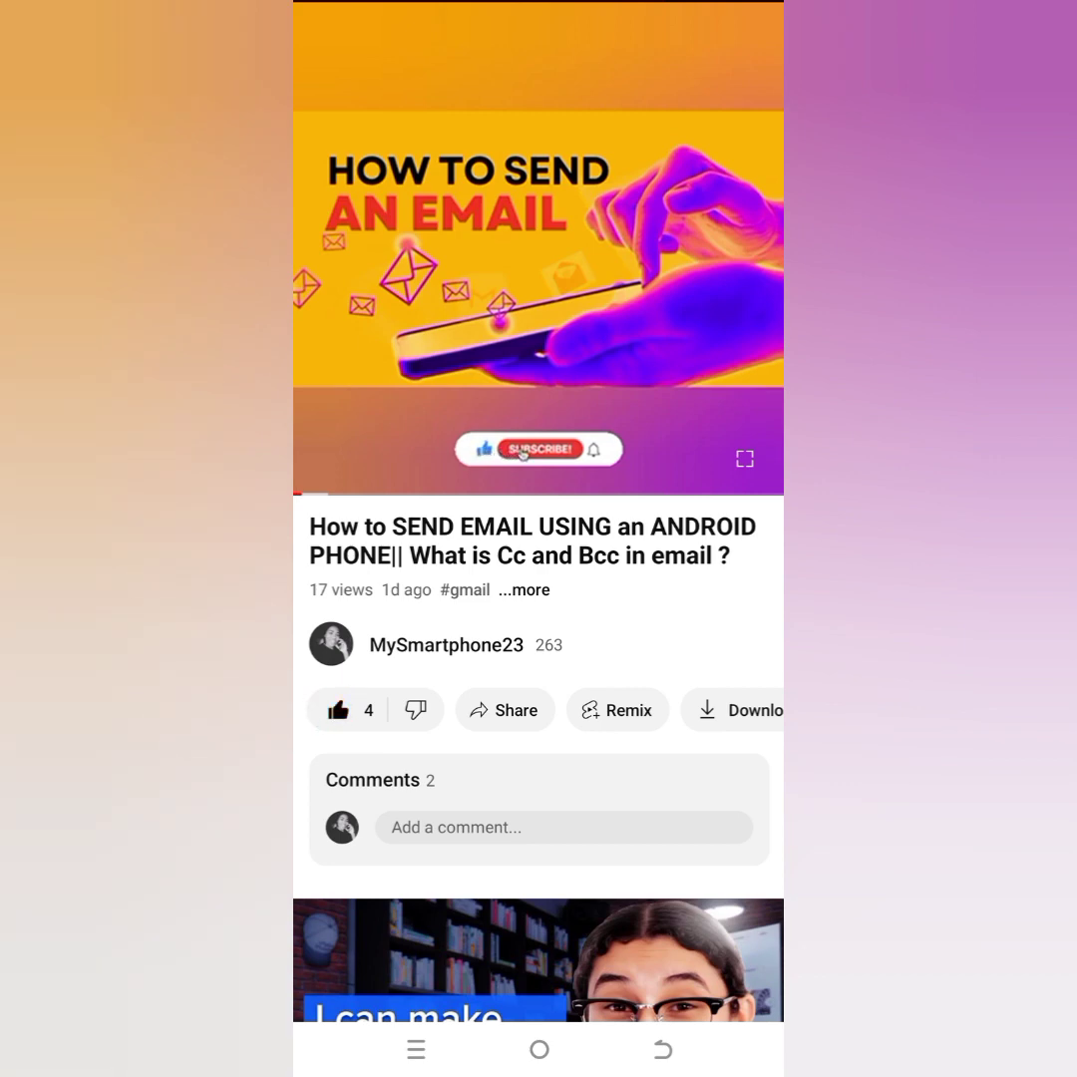
{"action": "left_click", "coordinate": [540, 249]}
{"action": "left_click", "coordinate": [539, 249]}
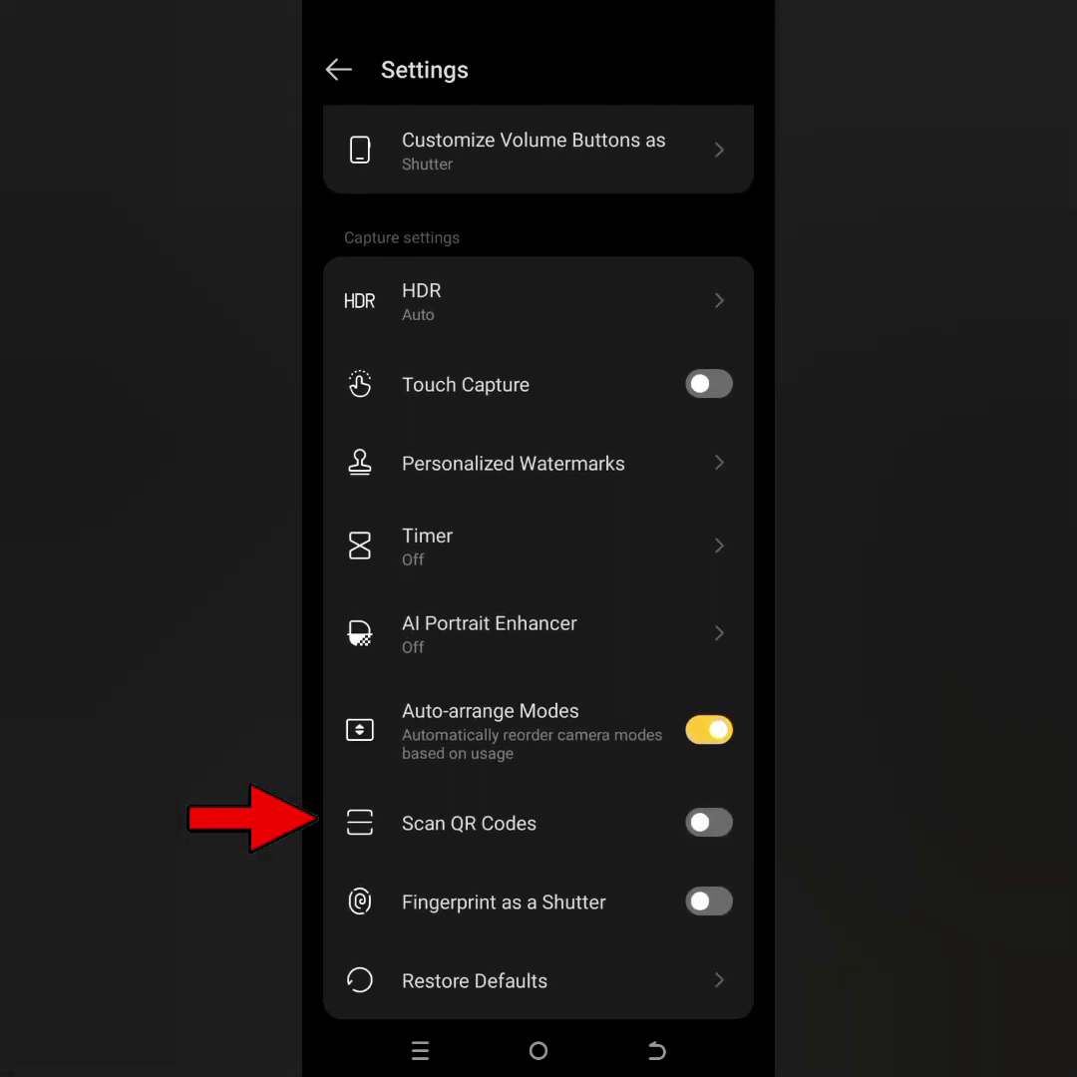
Step: Switch the Scan QR Codes toggle under the Camera's Capture settings to on
{"action": "left_click", "coordinate": [708, 822]}
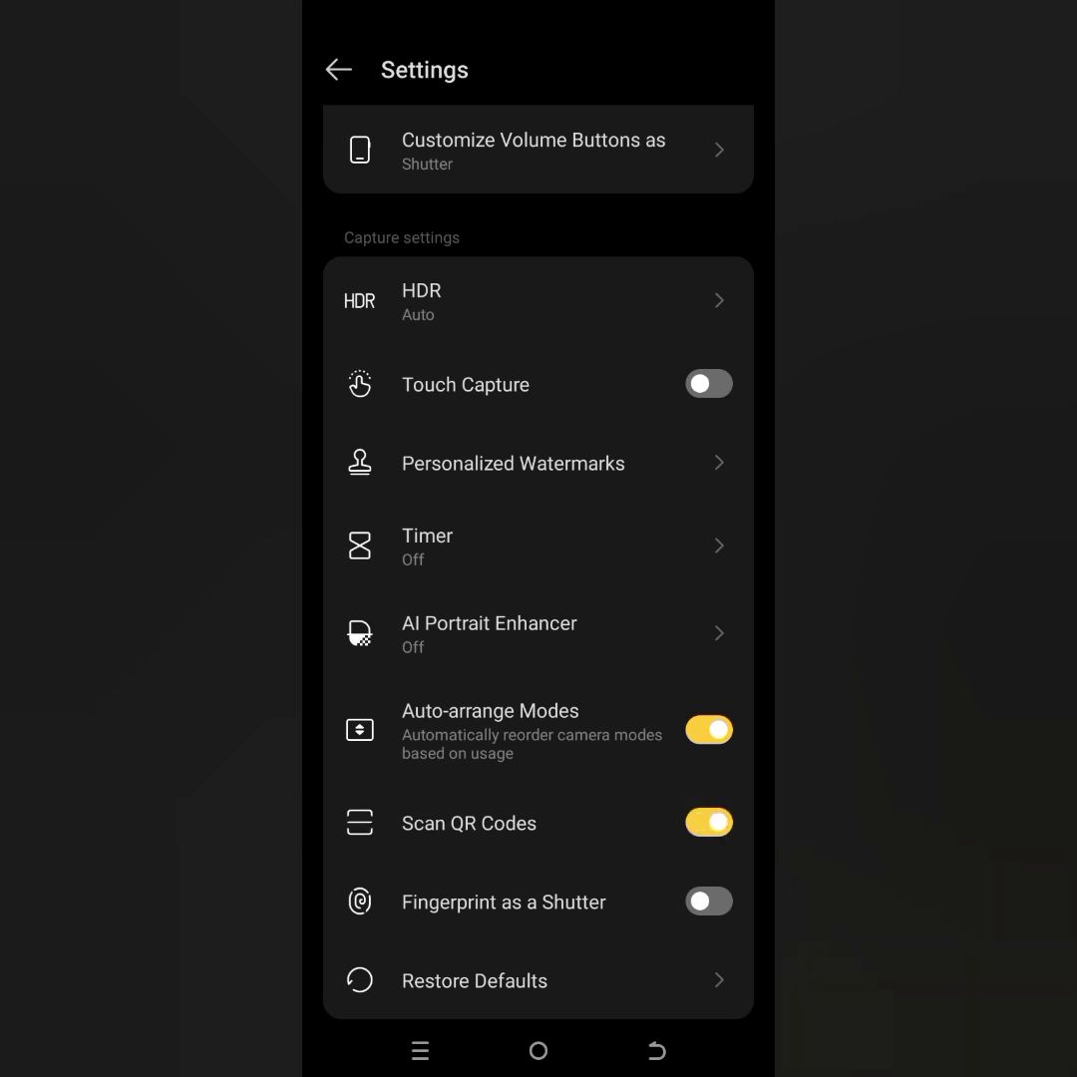